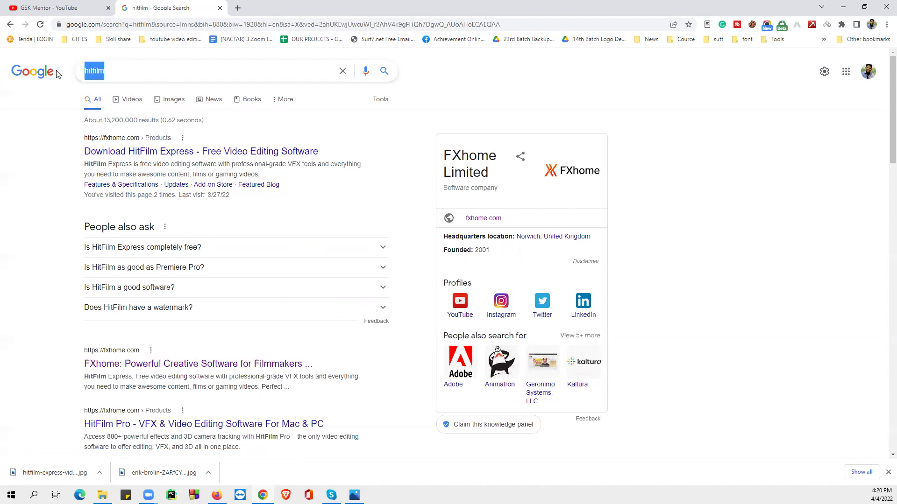
- Bring up Google results for 'hitfilm', led by the FXhome Download HitFilm Express page
{"action": "left_click", "coordinate": [48, 182]}
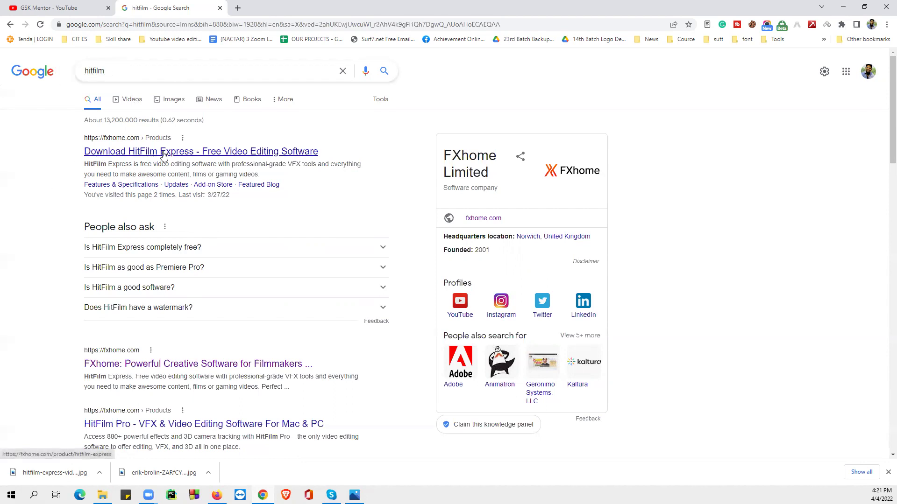
- Open the FXhome HitFilm Express download page and choose Download FREE
{"action": "left_click", "coordinate": [145, 156], "text": "ctrl"}
{"action": "left_click", "coordinate": [283, 6]}
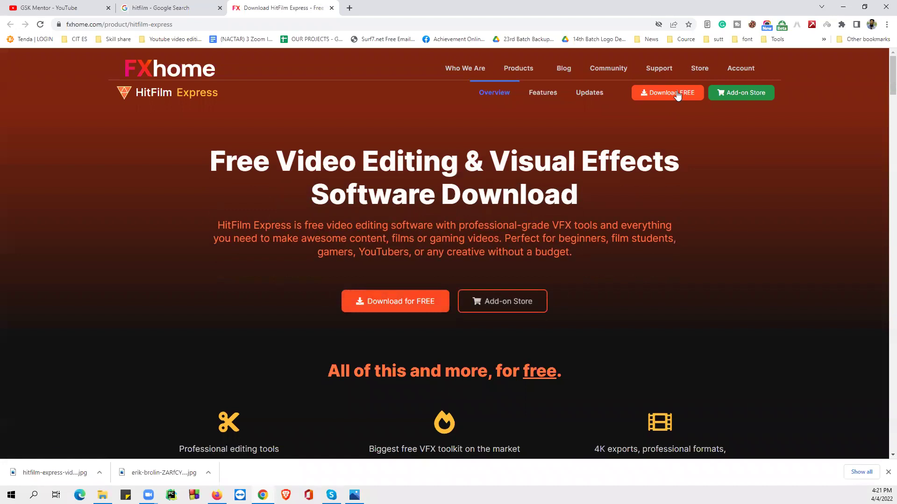
{"action": "left_click", "coordinate": [678, 93]}
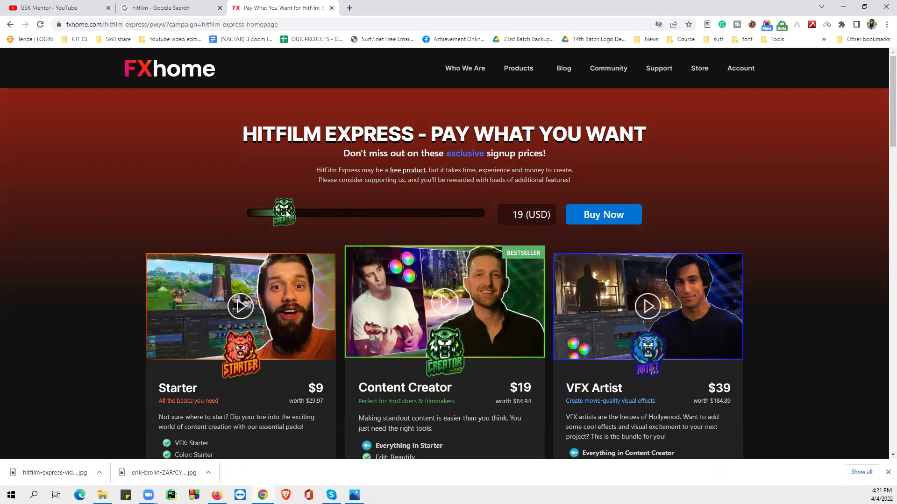
- Set the pay-what-you-want price to 0 USD and proceed to download
{"action": "left_click_drag", "start_coordinate": [287, 209], "coordinate": [245, 210]}
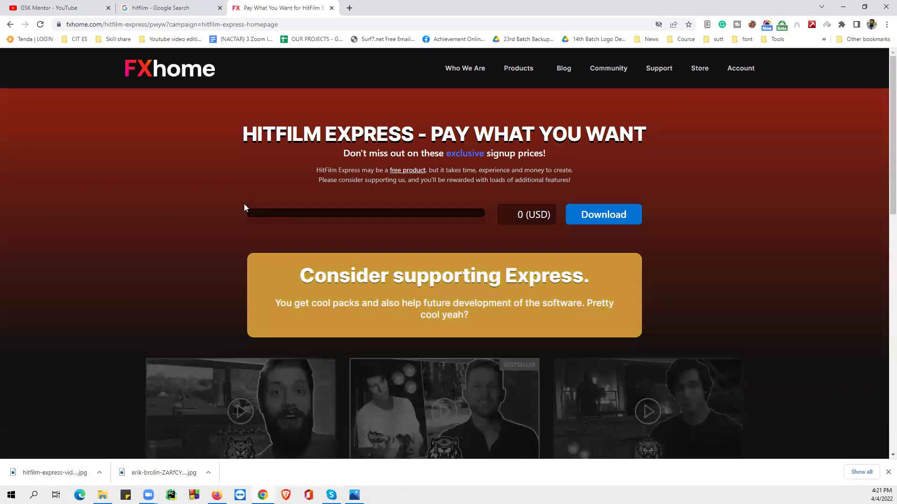
{"action": "left_click", "coordinate": [516, 215]}
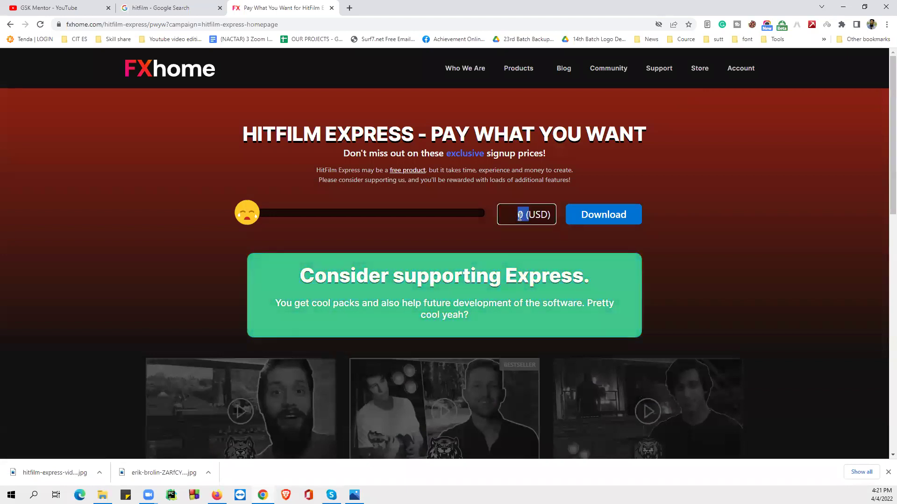
{"action": "double_click", "coordinate": [517, 215]}
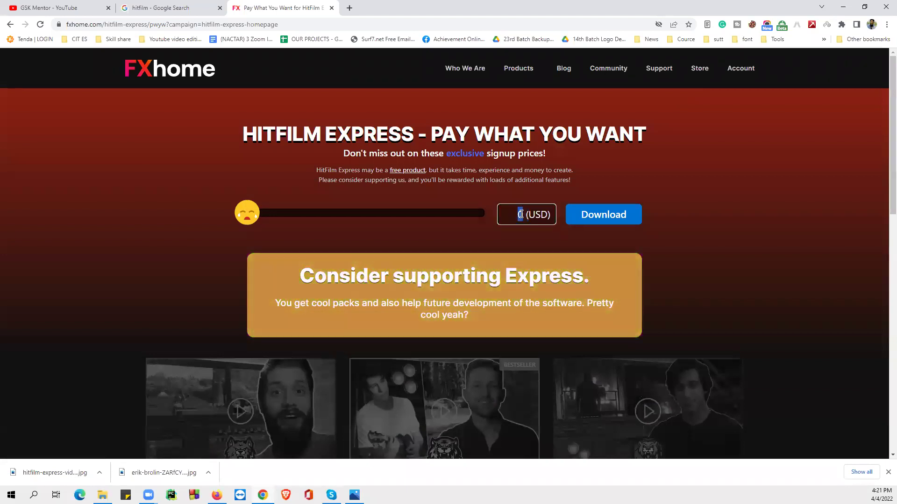
{"action": "left_click", "coordinate": [605, 216]}
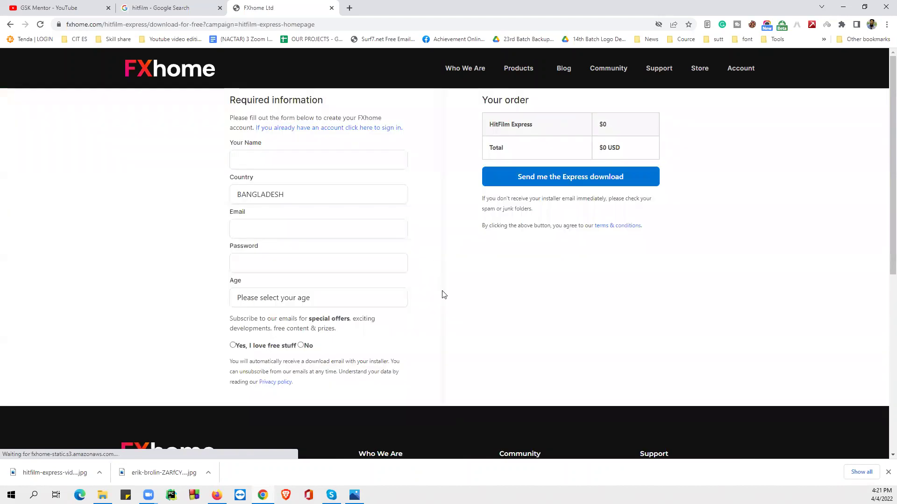
- Fill in the sign-up form's full name, e-mail and password fields
{"action": "scroll", "coordinate": [461, 291], "scroll_direction": "down", "scroll_amount": 1}
{"action": "scroll", "coordinate": [460, 291], "scroll_direction": "up", "scroll_amount": 1}
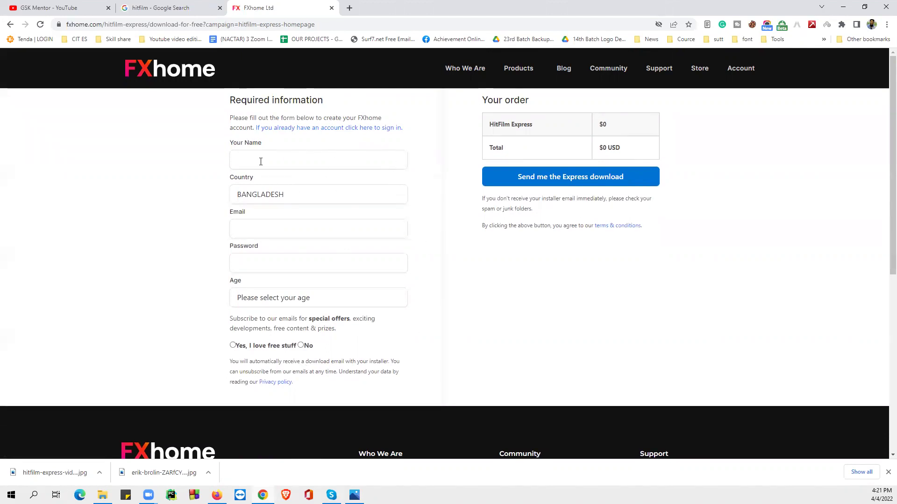
{"action": "left_click", "coordinate": [299, 156]}
{"action": "key", "text": "Tab"}
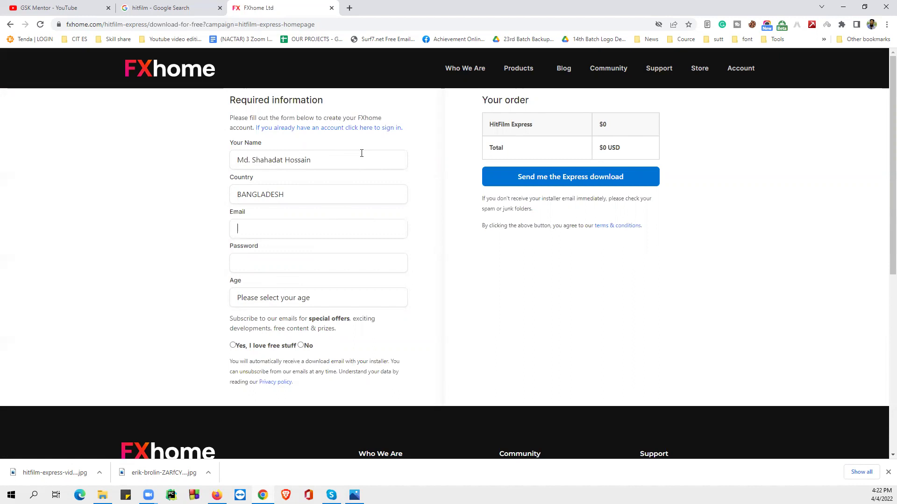
{"action": "left_click", "coordinate": [259, 260]}
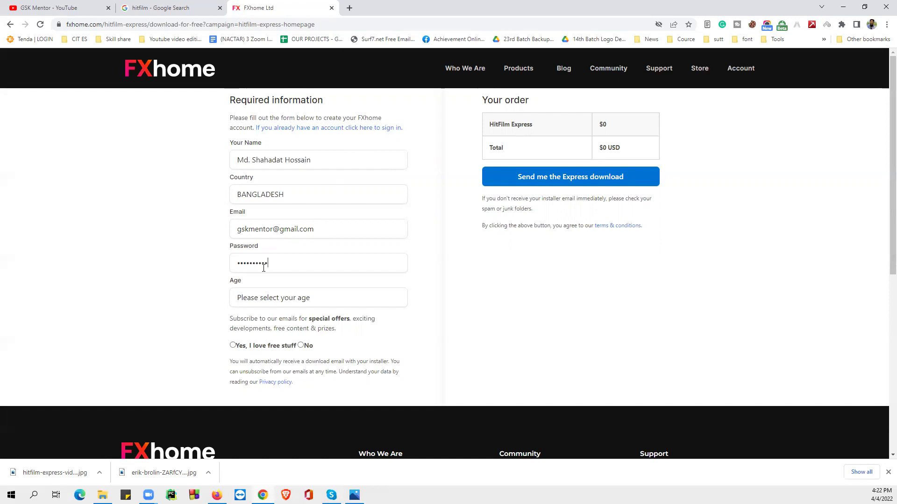
- Set age to 18 or over and submit the form to get the Email sent confirmation
{"action": "left_click", "coordinate": [258, 299]}
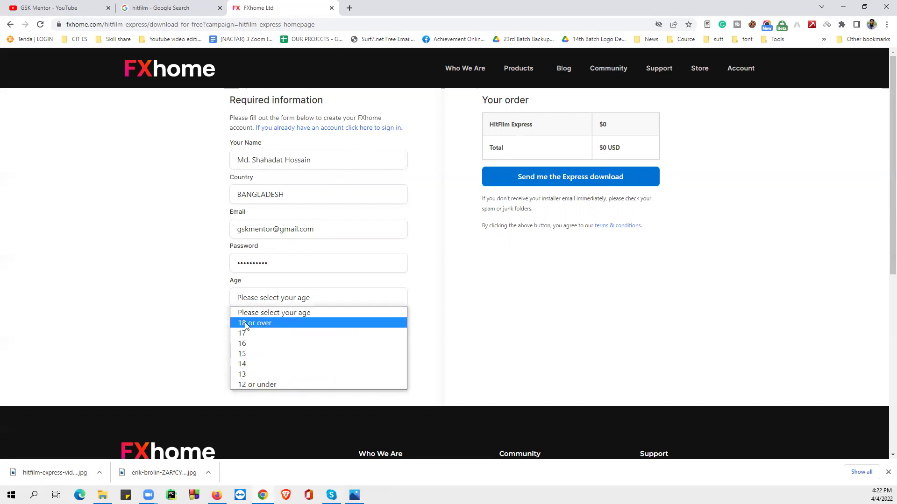
{"action": "left_click", "coordinate": [261, 326]}
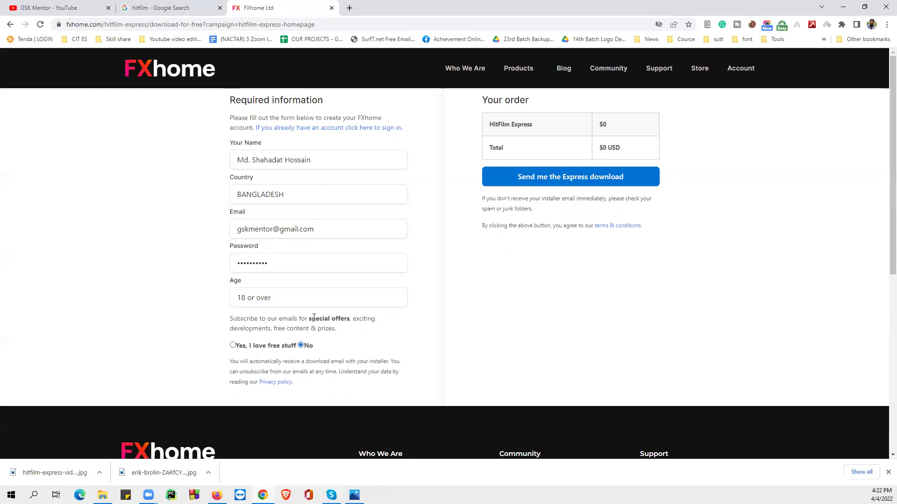
{"action": "scroll", "coordinate": [325, 347], "scroll_direction": "down", "scroll_amount": 1}
{"action": "scroll", "coordinate": [467, 343], "scroll_direction": "up", "scroll_amount": 1}
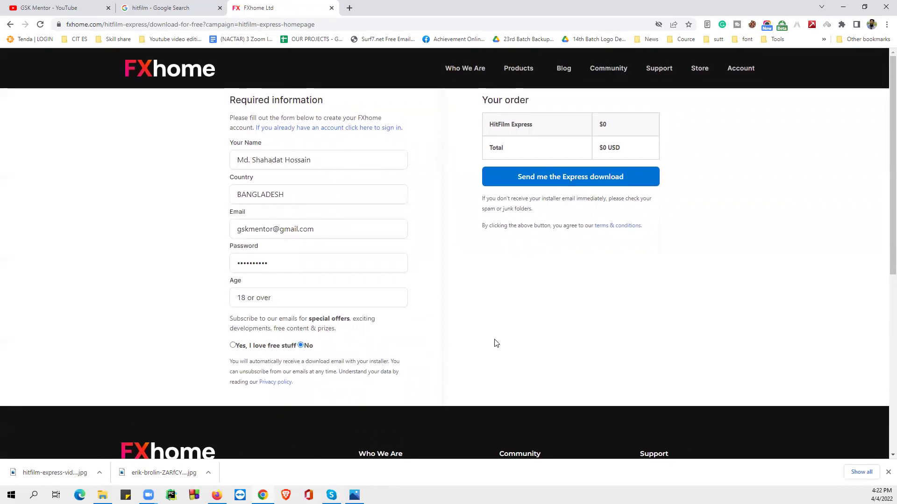
{"action": "left_click", "coordinate": [536, 177]}
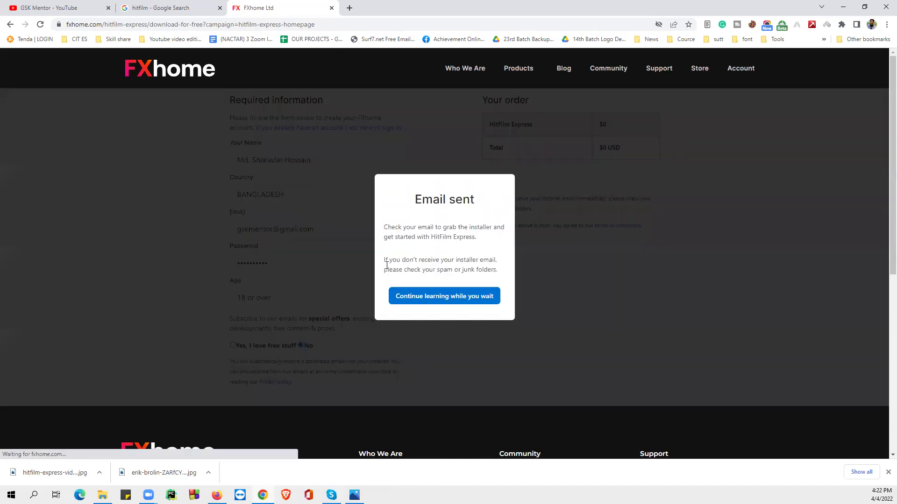
{"action": "left_click_drag", "start_coordinate": [414, 202], "coordinate": [477, 200]}
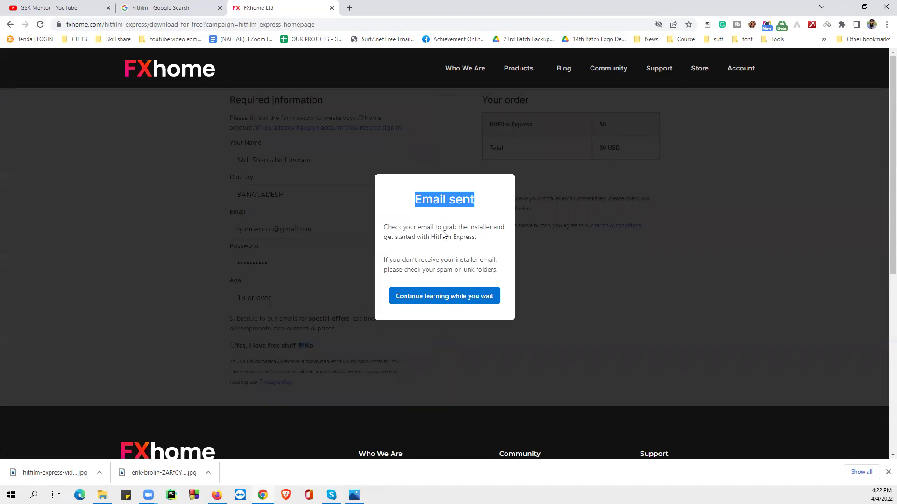
- Go to Gmail in a new browser tab
{"action": "left_click", "coordinate": [349, 8]}
{"action": "left_click", "coordinate": [362, 21]}
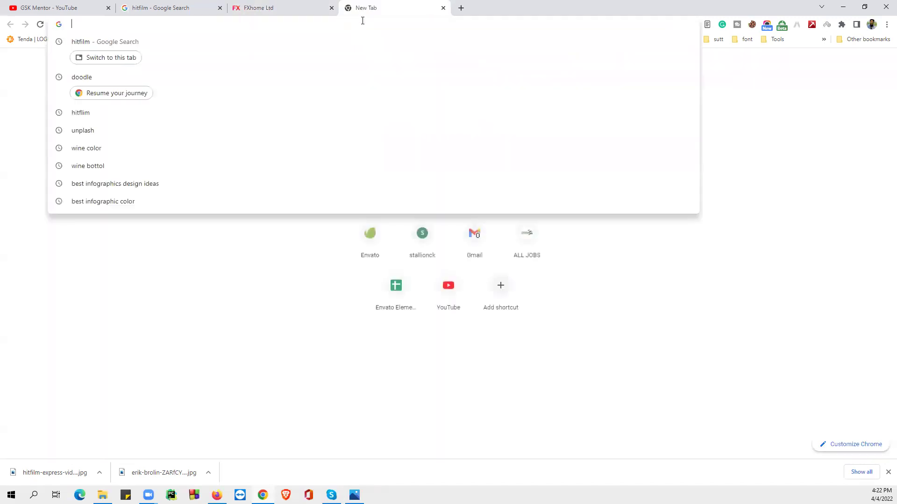
{"action": "type", "text": "gmail.com"}
{"action": "key", "text": "Return"}
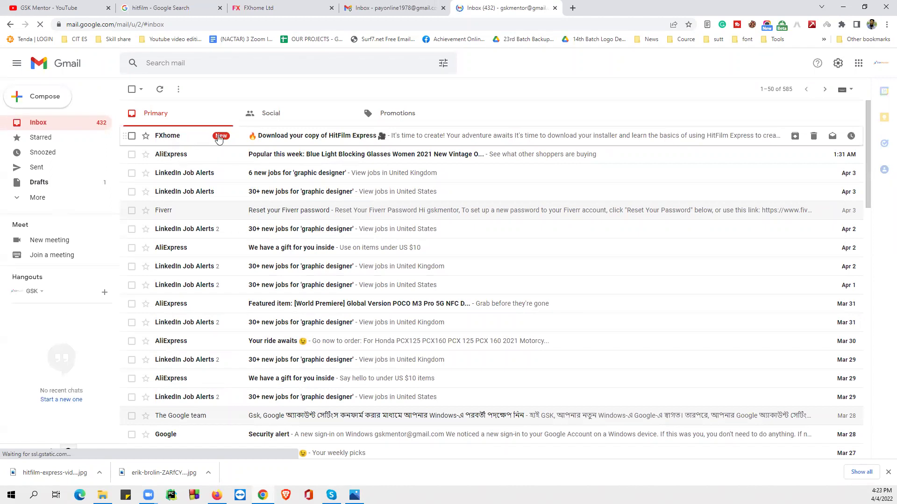
- Open the FXhome HitFilm Express email and follow its GET YOUR EXPRESS INSTALLER link
{"action": "left_click", "coordinate": [307, 142]}
{"action": "scroll", "coordinate": [451, 308], "scroll_direction": "down", "scroll_amount": 2}
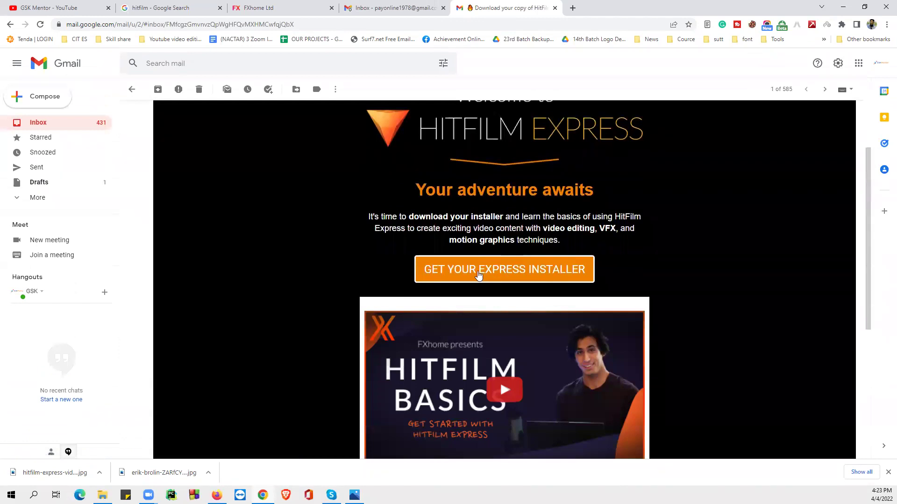
{"action": "left_click", "coordinate": [510, 274]}
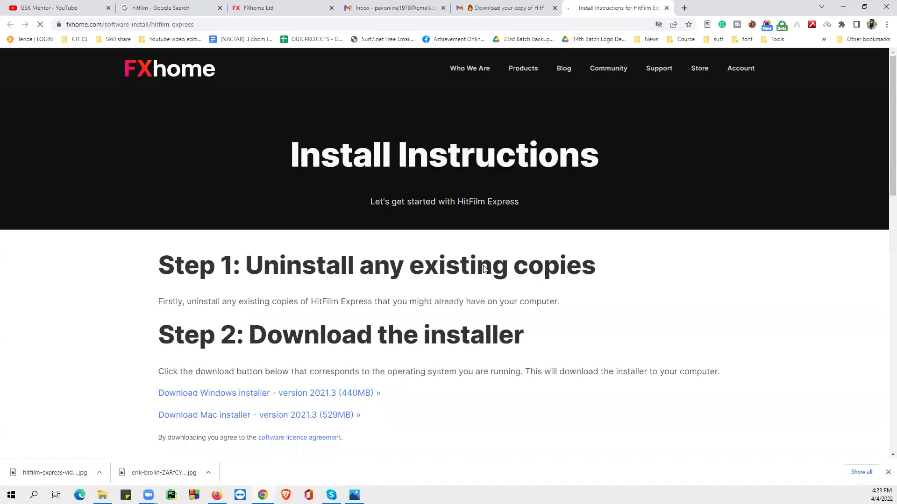
- Locate the Windows installer link on the Install Instructions page
{"action": "scroll", "coordinate": [228, 264], "scroll_direction": "down", "scroll_amount": 3}
{"action": "scroll", "coordinate": [378, 162], "scroll_direction": "up", "scroll_amount": 1}
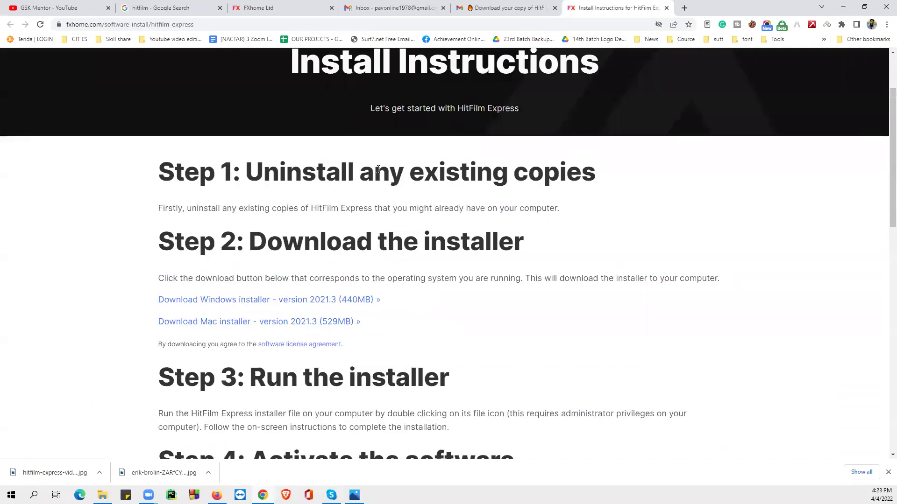
{"action": "scroll", "coordinate": [383, 183], "scroll_direction": "down", "scroll_amount": 4}
{"action": "scroll", "coordinate": [383, 196], "scroll_direction": "up", "scroll_amount": 2}
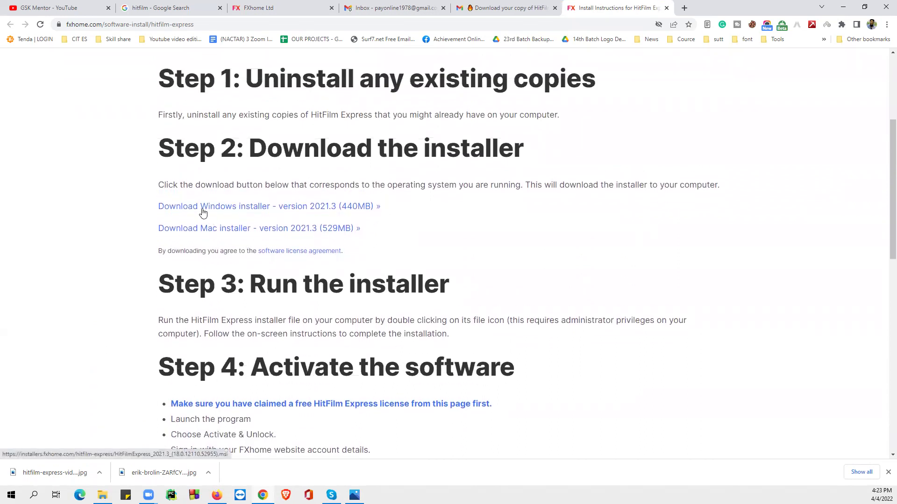
{"action": "left_click_drag", "start_coordinate": [386, 207], "coordinate": [156, 206]}
{"action": "left_click", "coordinate": [449, 201]}
- Download the Windows .msi installer to the Desktop and reposition its icon there
{"action": "left_click", "coordinate": [326, 207]}
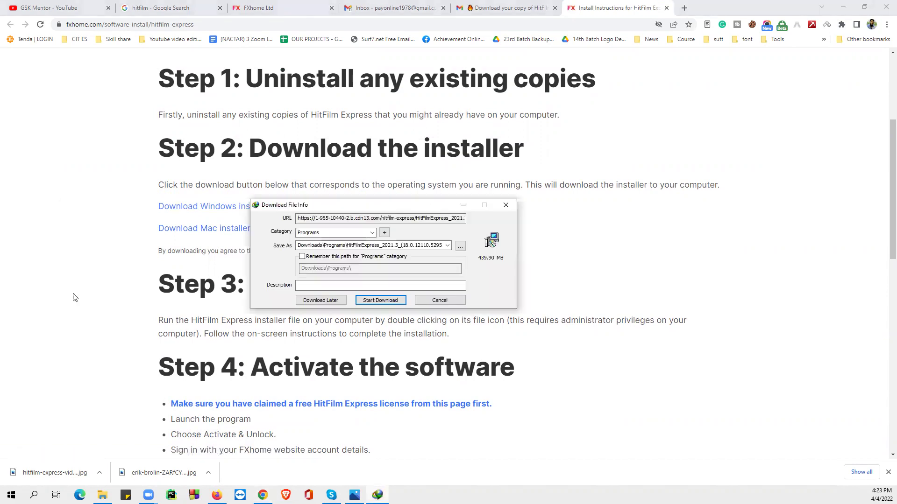
{"action": "left_click", "coordinate": [460, 246]}
{"action": "left_click", "coordinate": [268, 215]}
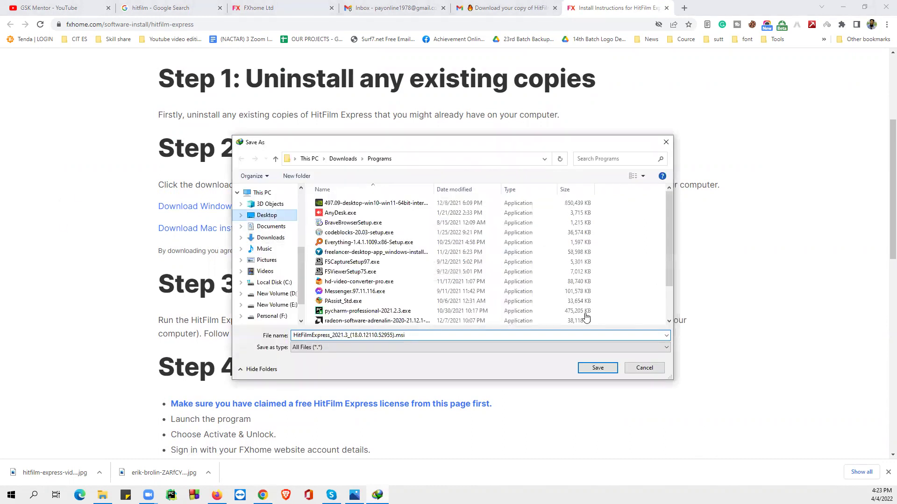
{"action": "left_click", "coordinate": [376, 301]}
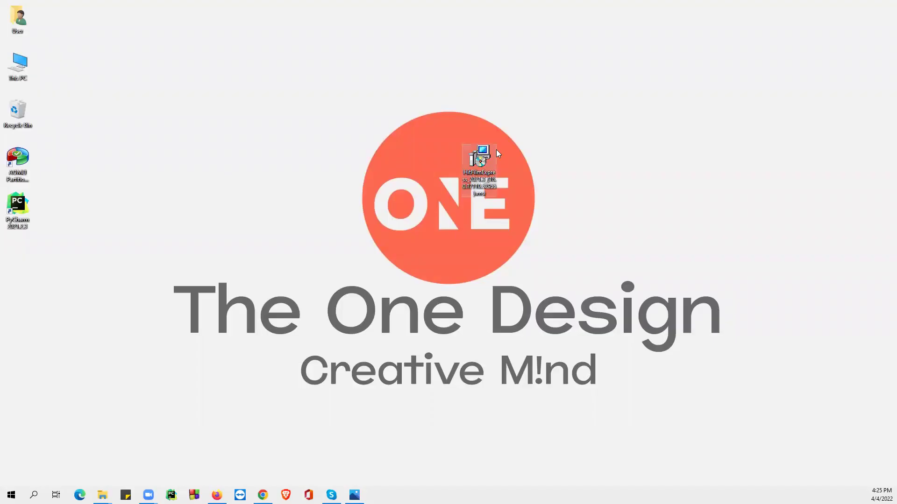
{"action": "left_click_drag", "start_coordinate": [490, 154], "coordinate": [594, 137]}
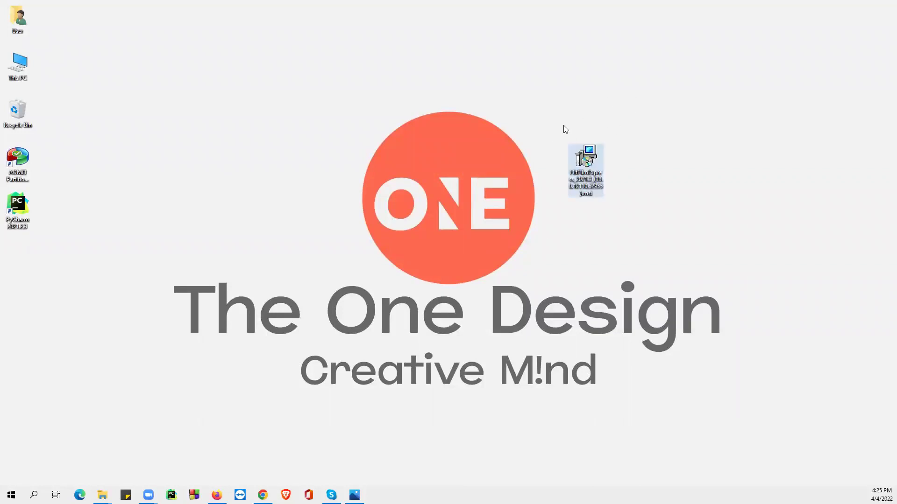
- Run the .msi installer and accept the HitFilm Express license agreement
{"action": "double_click", "coordinate": [578, 159]}
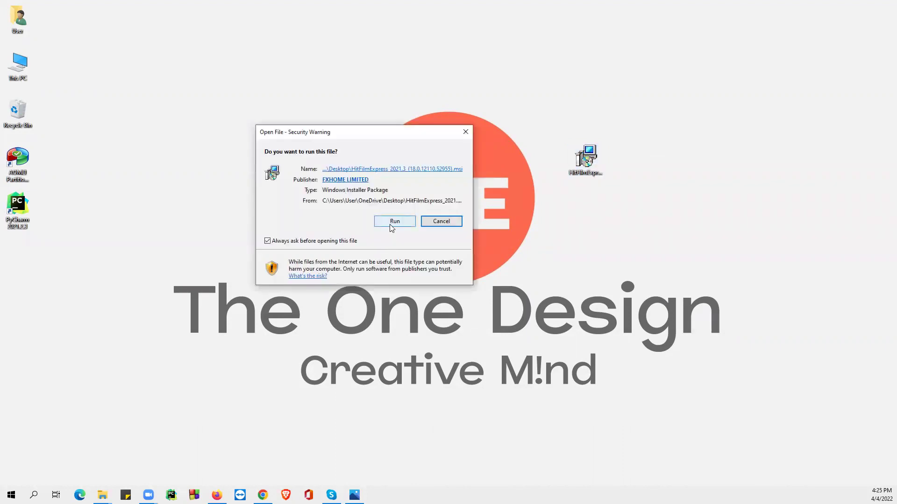
{"action": "left_click", "coordinate": [392, 223]}
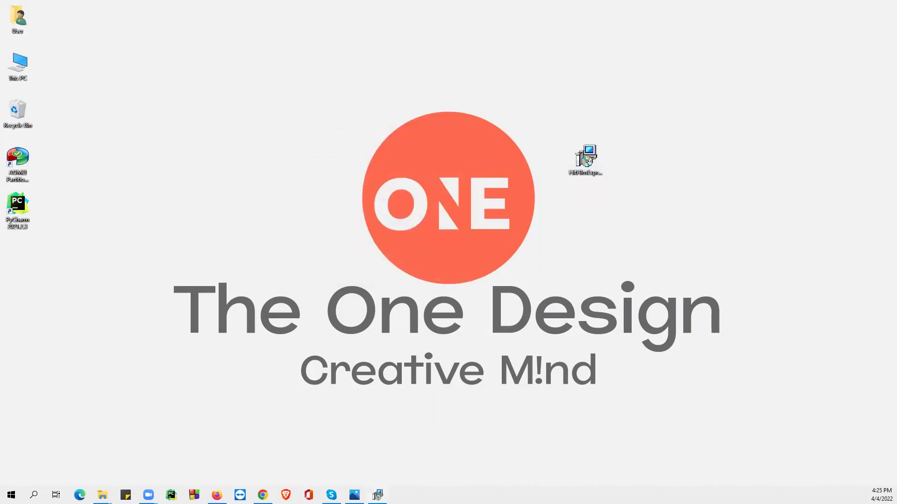
{"action": "left_click", "coordinate": [503, 251]}
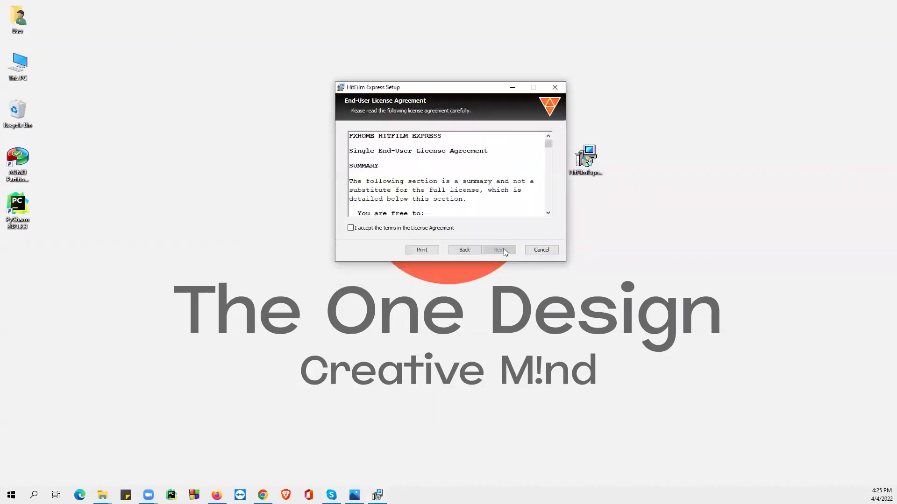
{"action": "left_click", "coordinate": [384, 229]}
{"action": "left_click", "coordinate": [499, 250]}
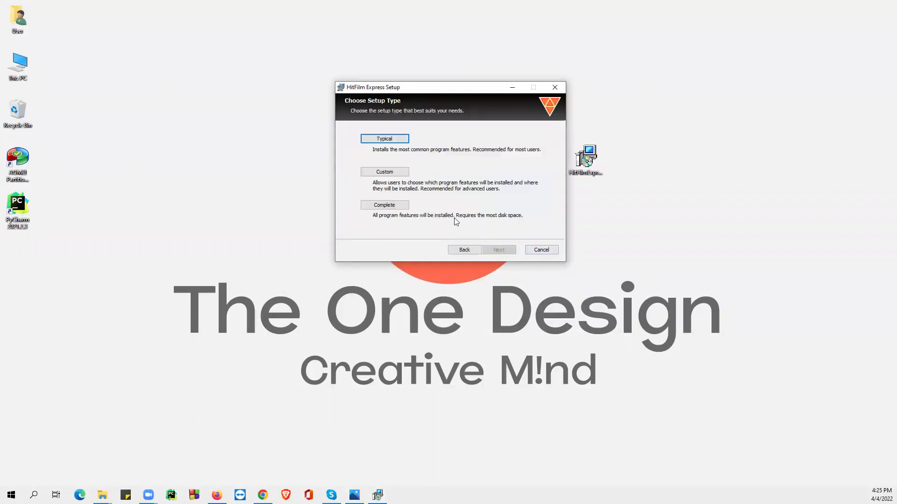
- Install with the Complete setup type and finish with HitFilm Express launching
{"action": "left_click", "coordinate": [384, 205]}
{"action": "left_click", "coordinate": [487, 250]}
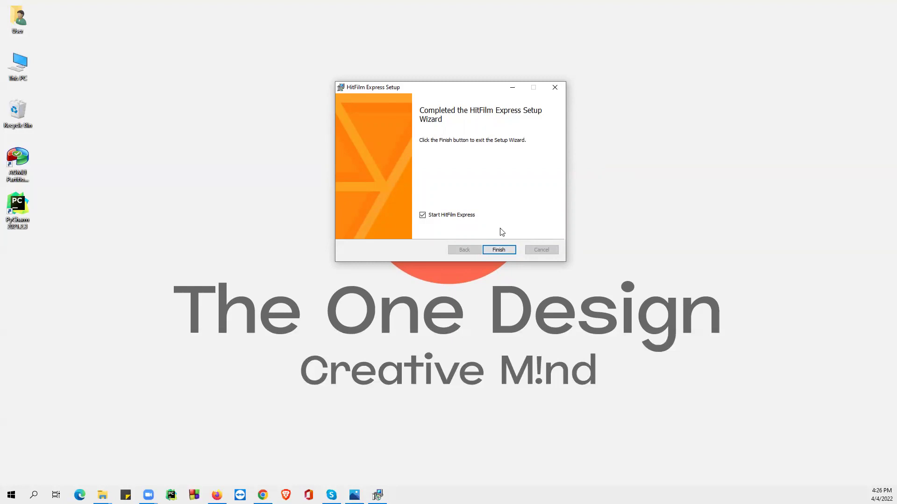
{"action": "left_click", "coordinate": [502, 250]}
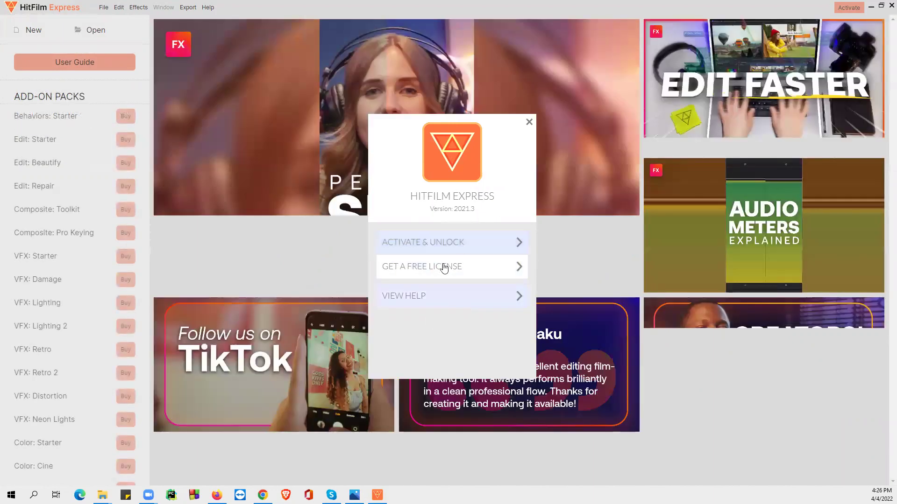
- Activate via Activate & Unlock using the FXhome account e-mail and password, then close the restart notice
{"action": "left_click", "coordinate": [438, 248]}
{"action": "left_click", "coordinate": [412, 192]}
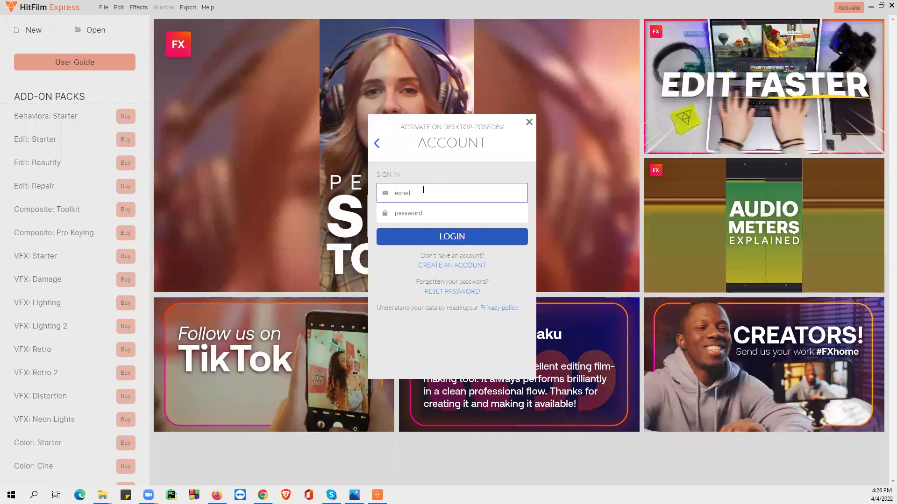
{"action": "key", "text": "Tab"}
{"action": "type", "text": "••"}
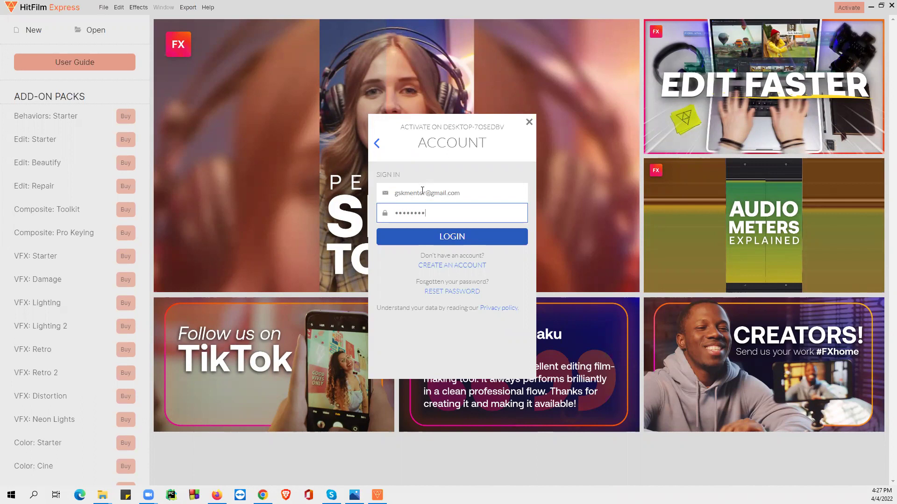
{"action": "left_click", "coordinate": [451, 237]}
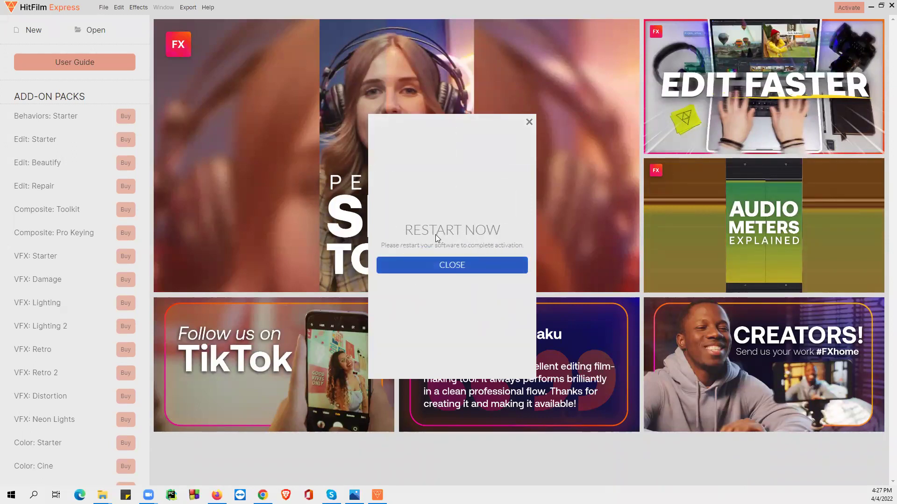
{"action": "left_click", "coordinate": [447, 267]}
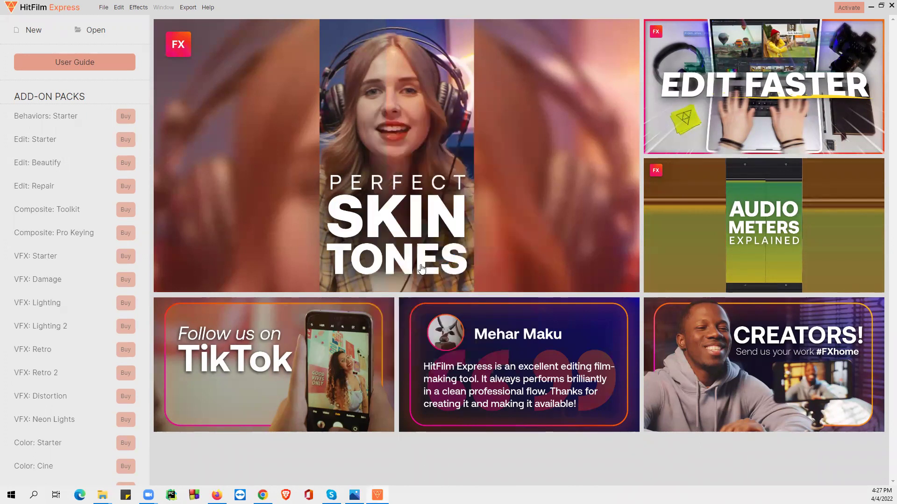
- Close and relaunch HitFilm Express from the Start menu, then switch back to Chrome
{"action": "left_click", "coordinate": [885, 5]}
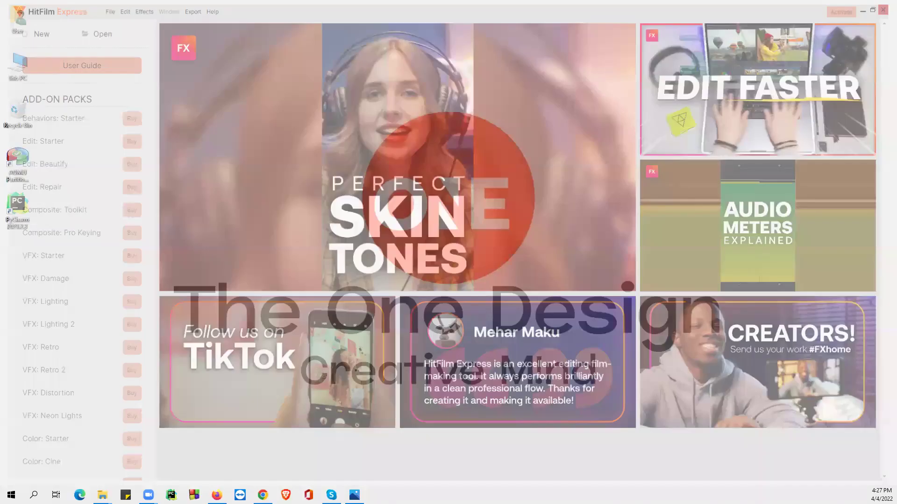
{"action": "key", "text": "super"}
{"action": "left_click", "coordinate": [65, 219]}
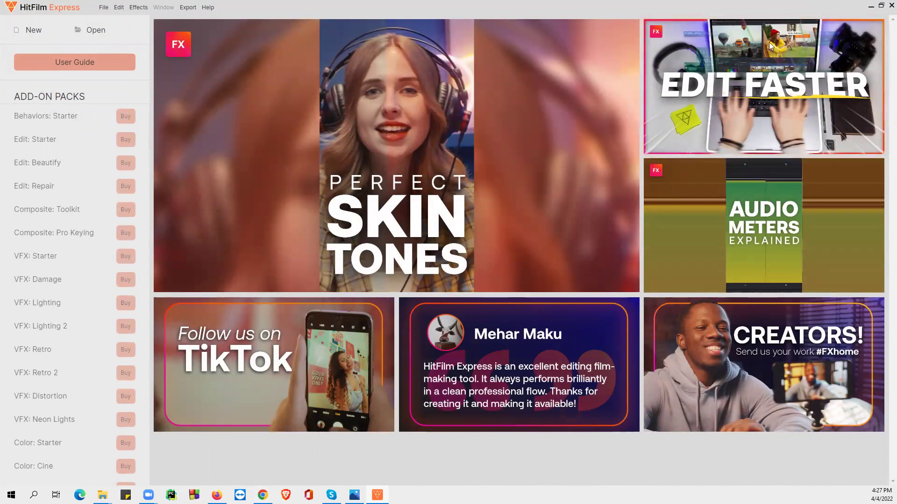
{"action": "key", "text": "alt+Tab"}
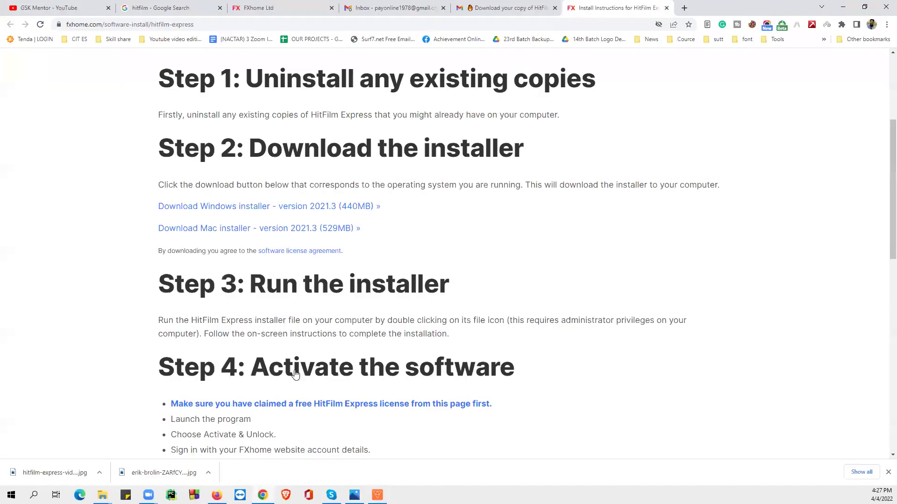
- Switch to the FXhome Ltd tab and open Default apps through a Windows search for 'def'
{"action": "left_click", "coordinate": [303, 13]}
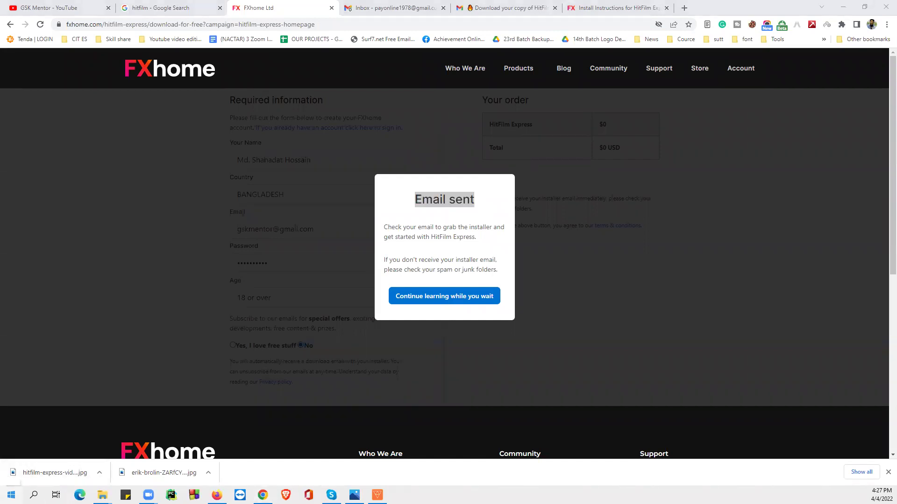
{"action": "left_click", "coordinate": [11, 494]}
{"action": "type", "text": "def"}
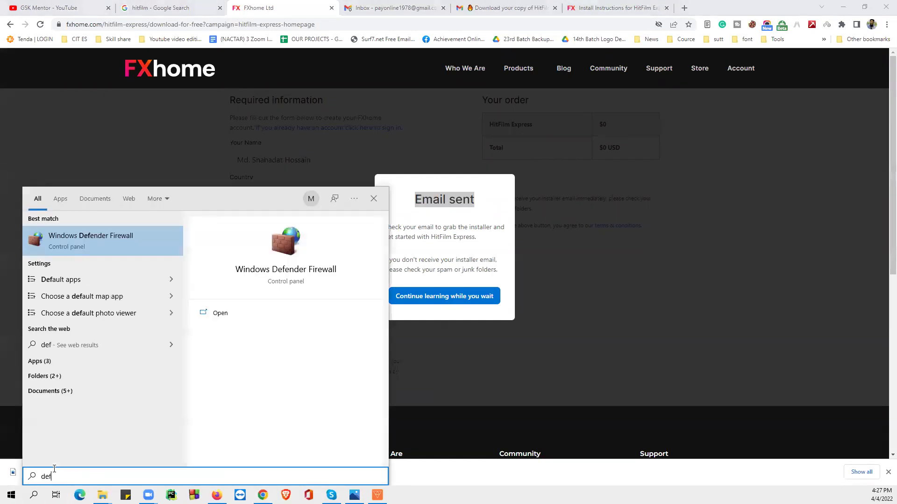
{"action": "left_click", "coordinate": [49, 281]}
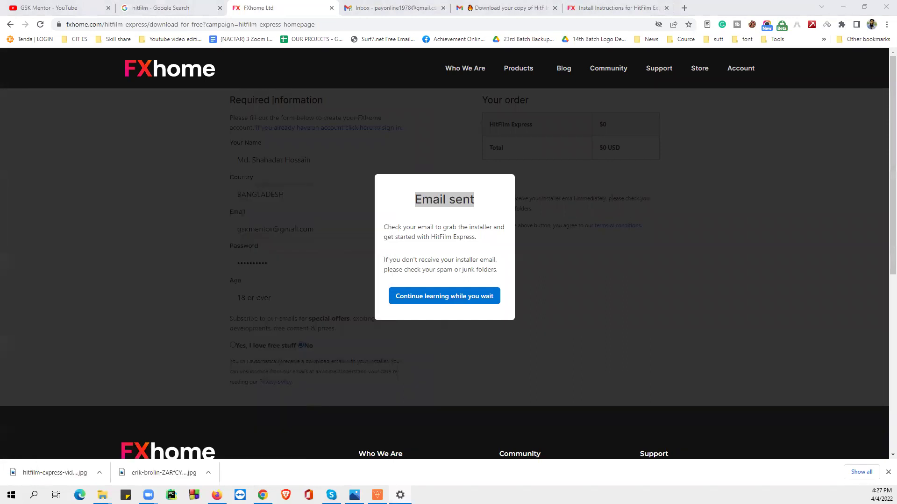
{"action": "scroll", "coordinate": [386, 306], "scroll_direction": "down", "scroll_amount": 2}
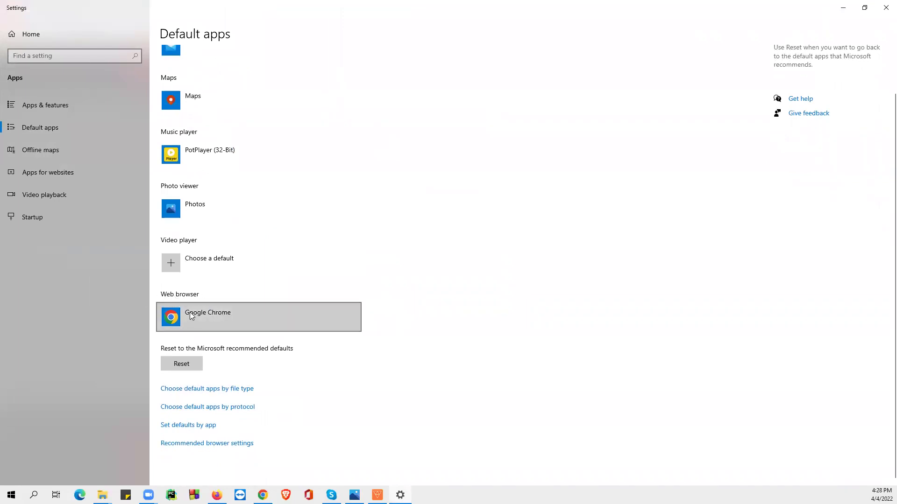
- Re-select Google Chrome as the default web browser and close Settings
{"action": "left_click", "coordinate": [190, 314]}
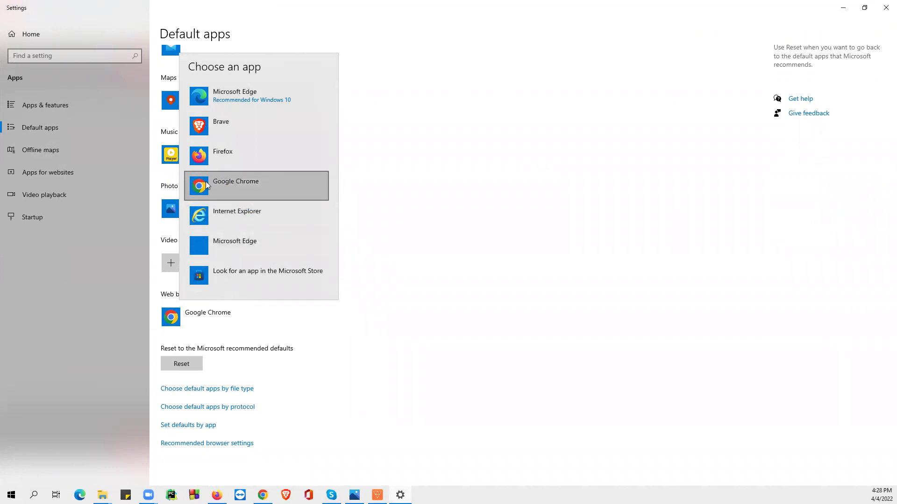
{"action": "left_click", "coordinate": [276, 185]}
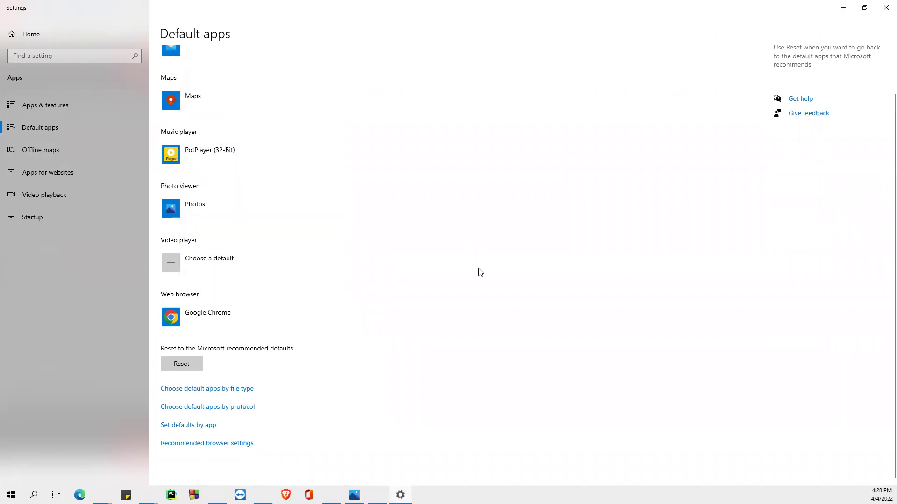
{"action": "left_click", "coordinate": [885, 8]}
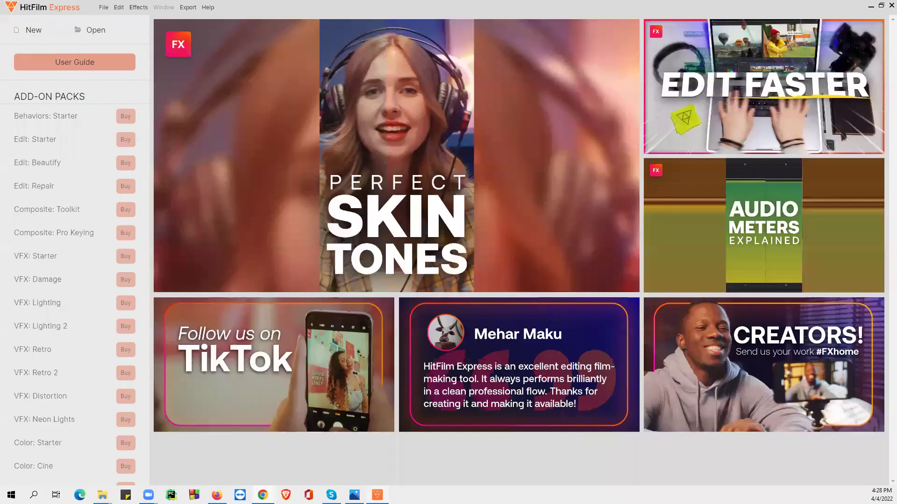